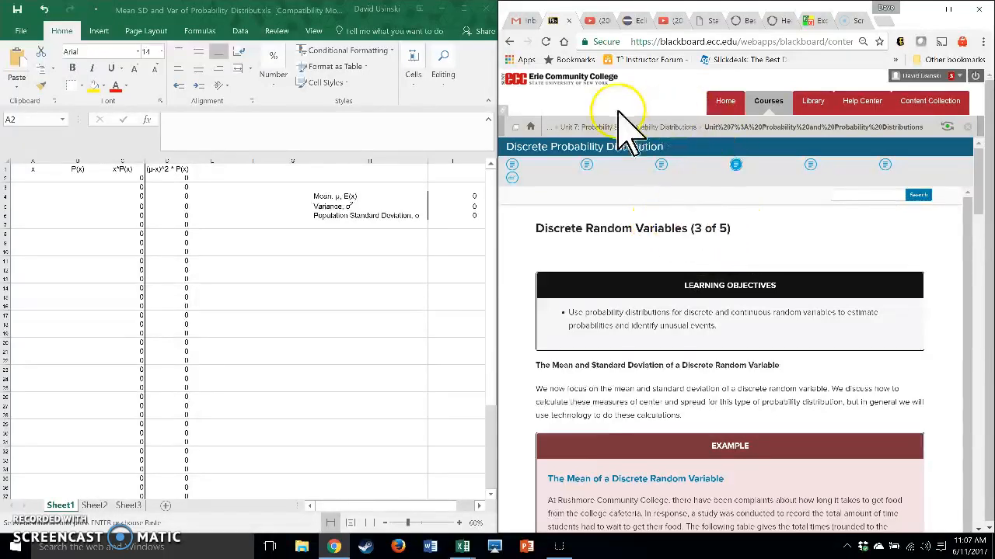
Step: Maximize the browser and open Discrete Random Variables (3 of 5) under Discrete Probability Distribution in Unit 7: Probability and Probability Distributions
click(949, 10)
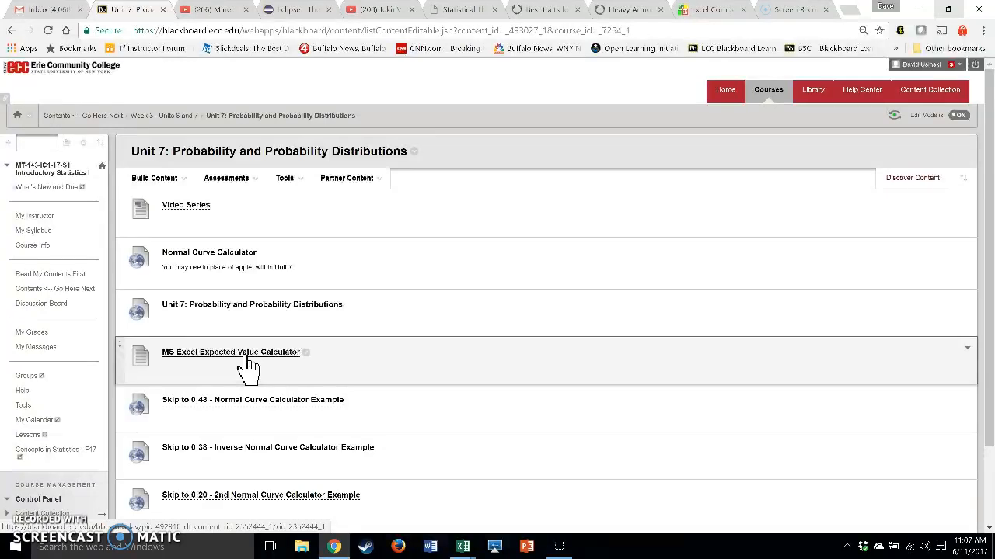
click(210, 311)
click(226, 305)
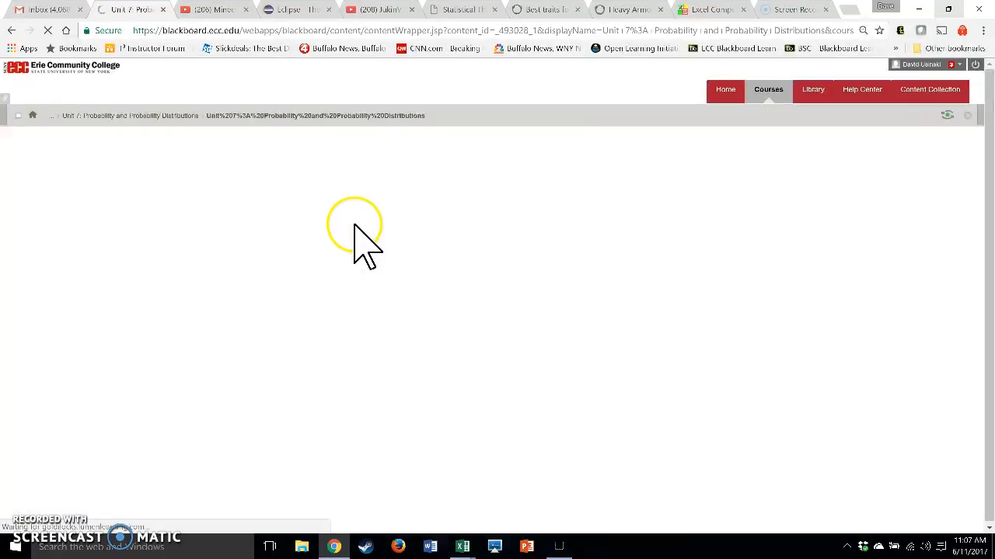
scroll(551, 262, down, 1)
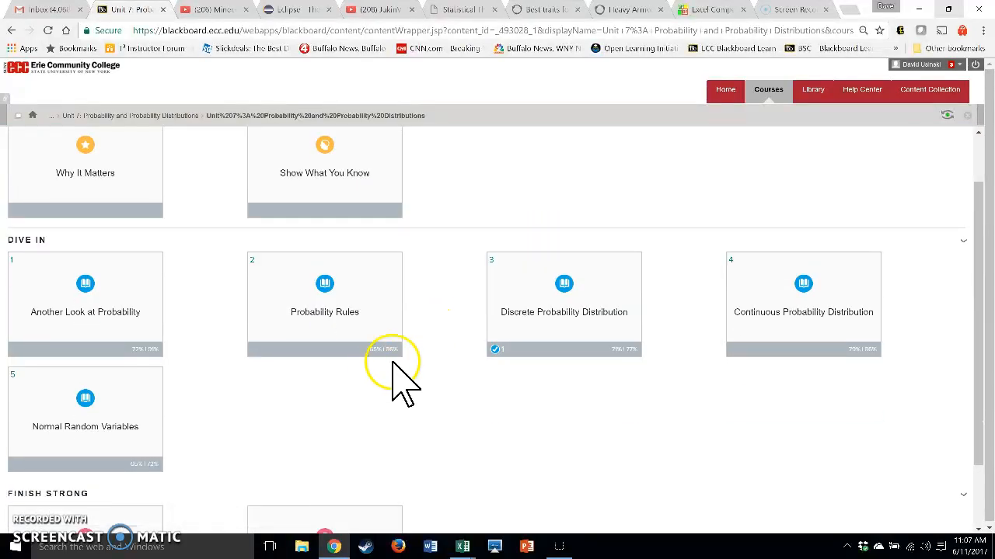
click(592, 322)
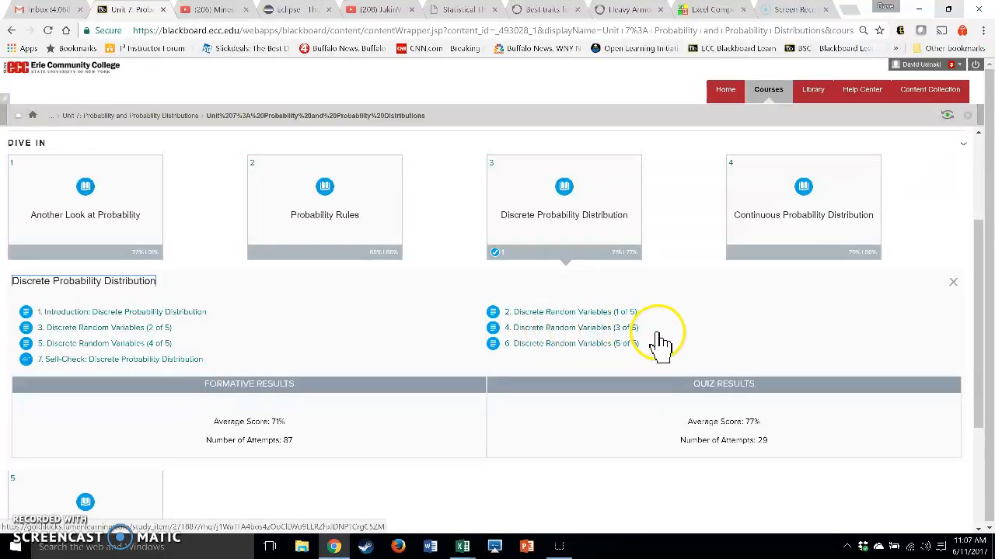
click(589, 330)
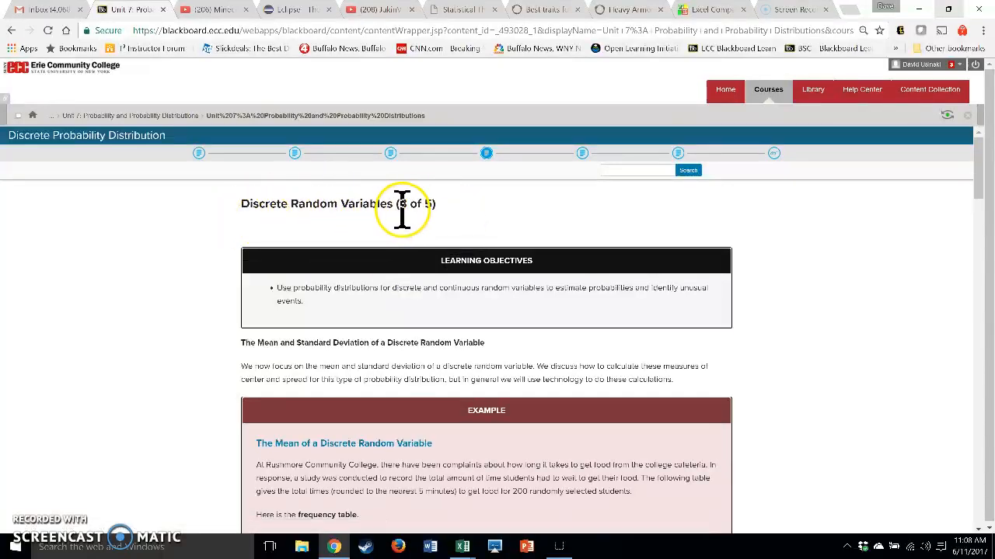
Step: Bring the cafeteria wait-time probability distribution into view and place the browser window beside the Excel workbook
scroll(537, 289, down, 4)
scroll(537, 288, up, 1)
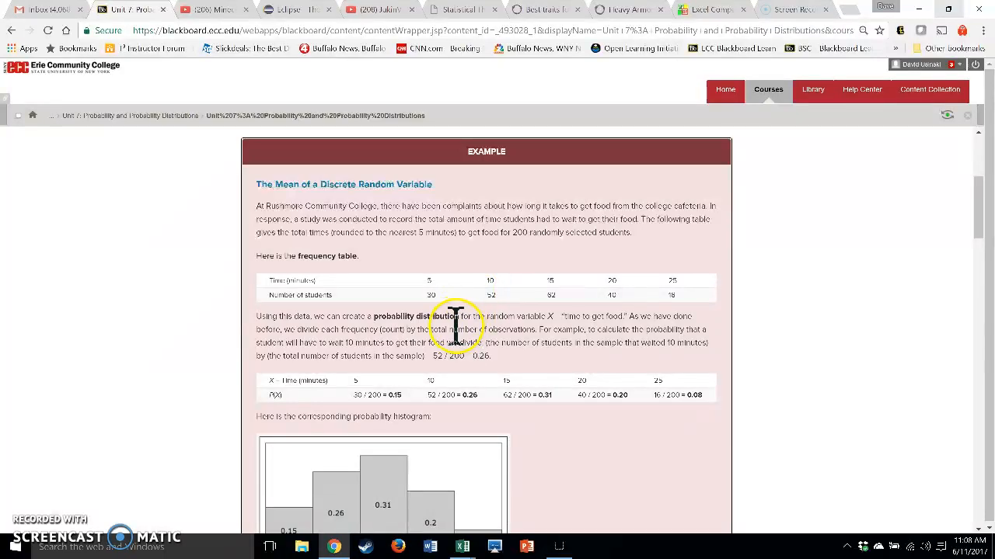
scroll(423, 255, down, 3)
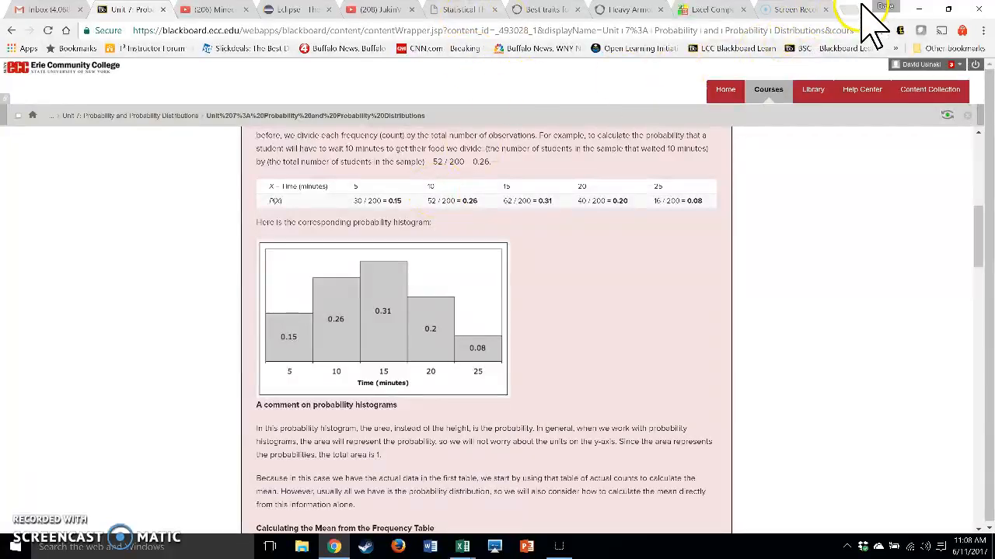
drag(862, 5, 994, 71)
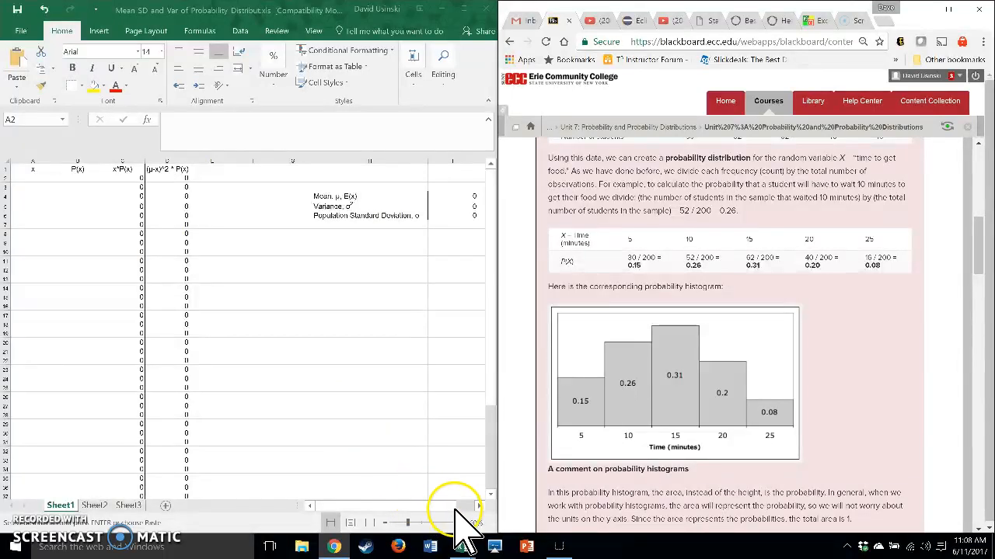
Step: Switch to the Excel workbook and zoom the worksheet to 130%
click(449, 198)
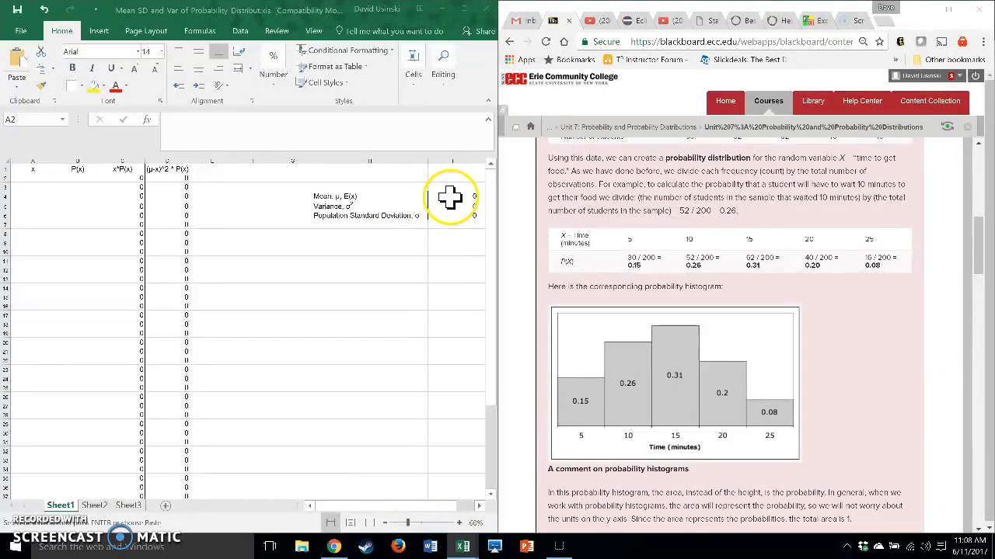
click(459, 523)
click(459, 523)
click(459, 523)
click(459, 523)
click(459, 523)
click(459, 523)
click(459, 523)
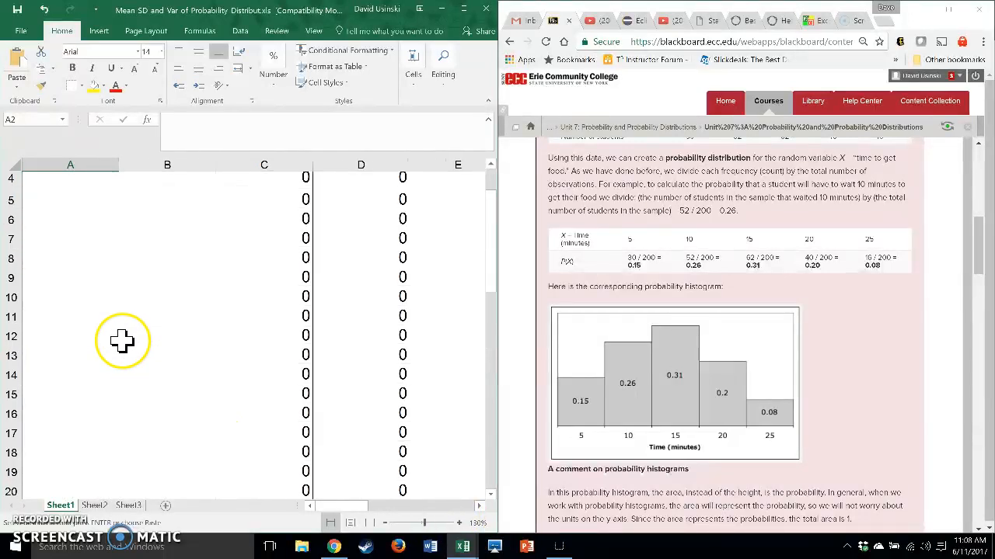
Step: Enter the wait times 5, 10, 15, 20 and 25 in the x column, cells A2 to A6
click(603, 238)
click(83, 206)
text(5)
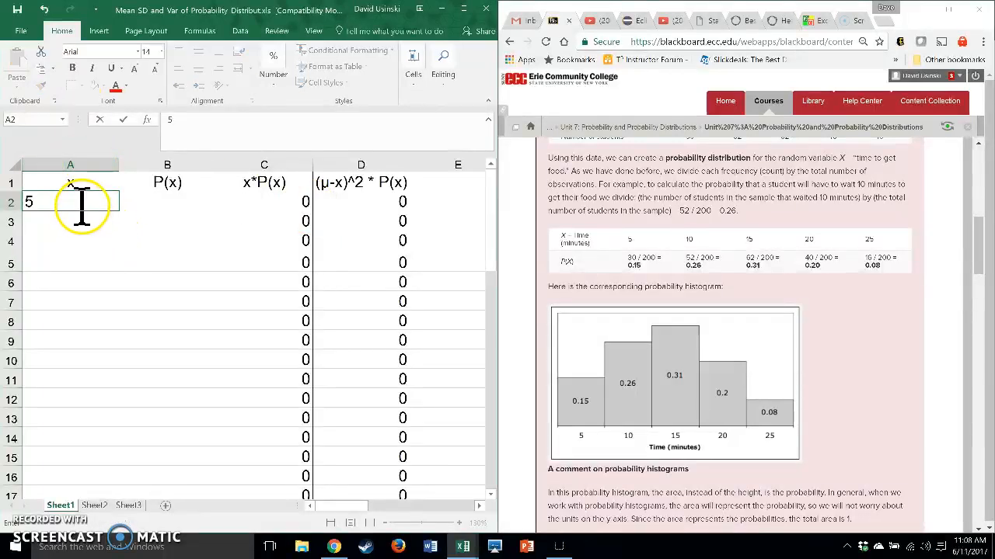
key(Return)
text(10)
key(Return)
text(15)
key(Return)
text(20)
key(Return)
text(25)
key(Return)
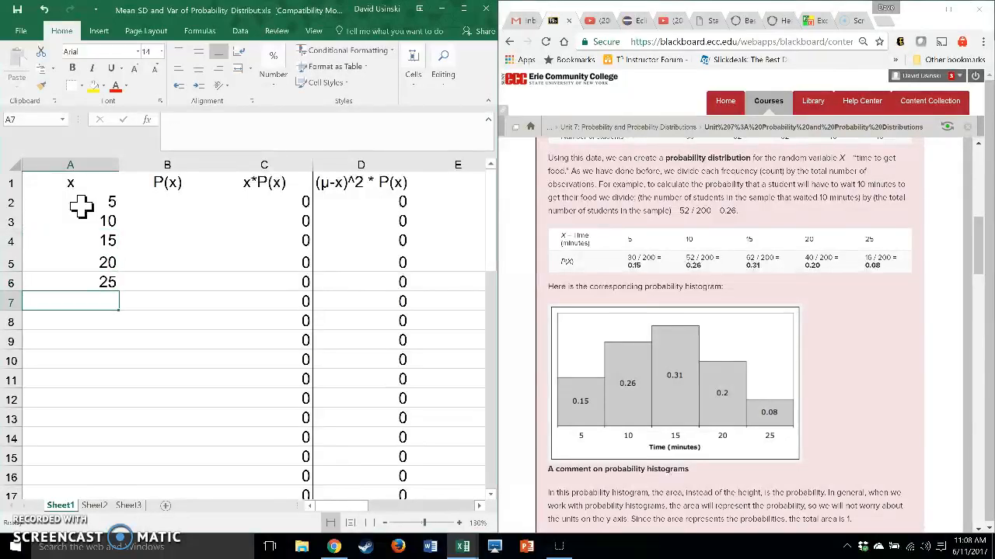
Step: Enter the probabilities 0.15, 0.26, 0.31, 0.20 and 0.08 in the P(x) column, cells B2 to B6
click(185, 203)
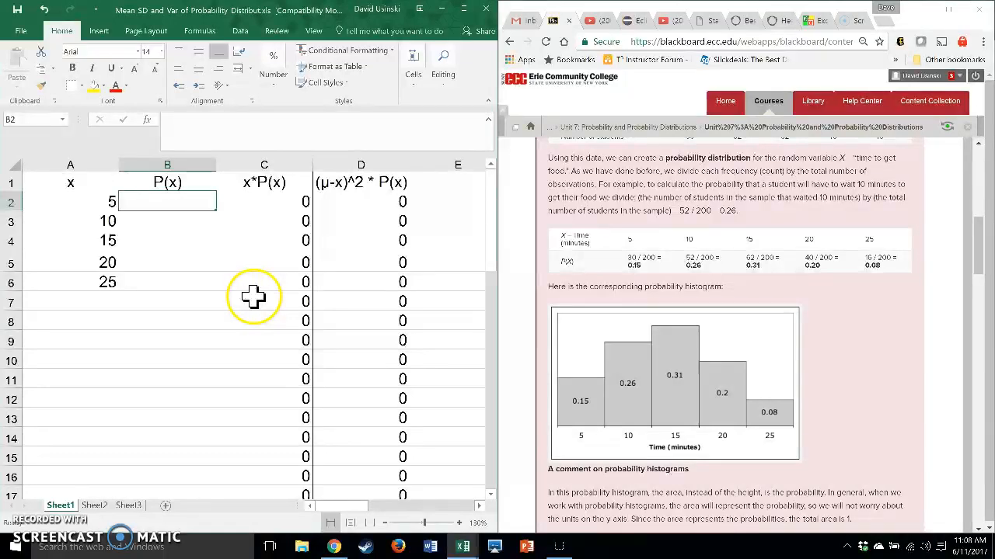
text(0.1)
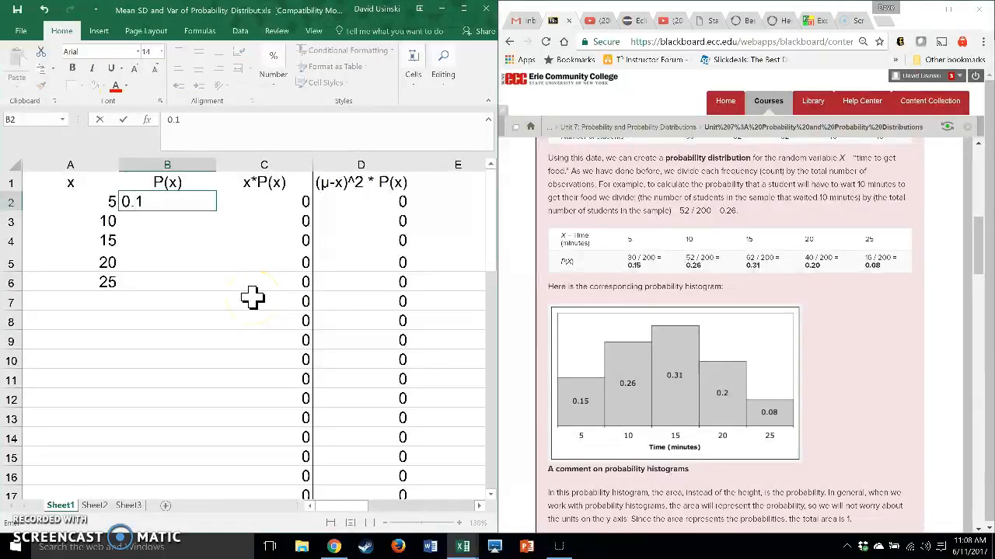
key(Return)
text(0.26)
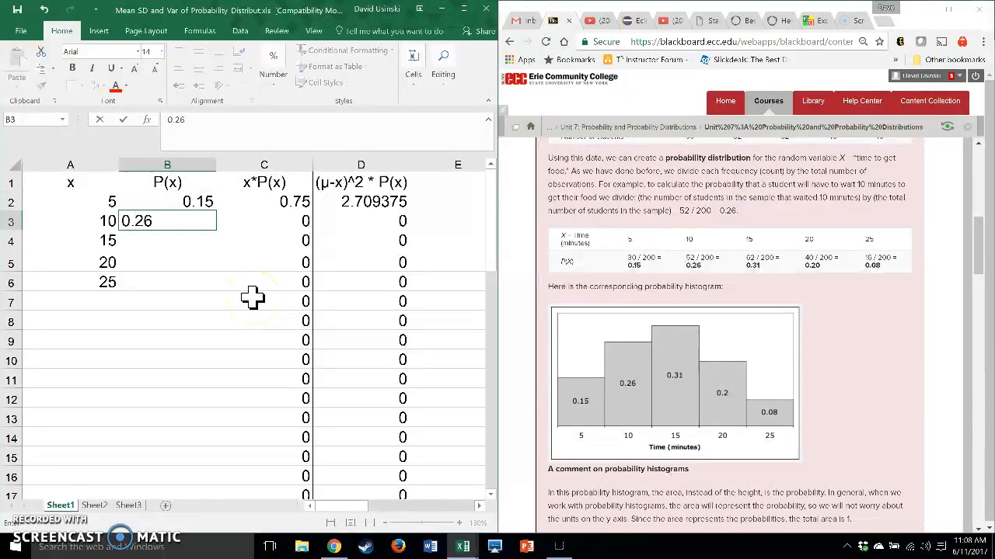
key(Return)
text(0.31)
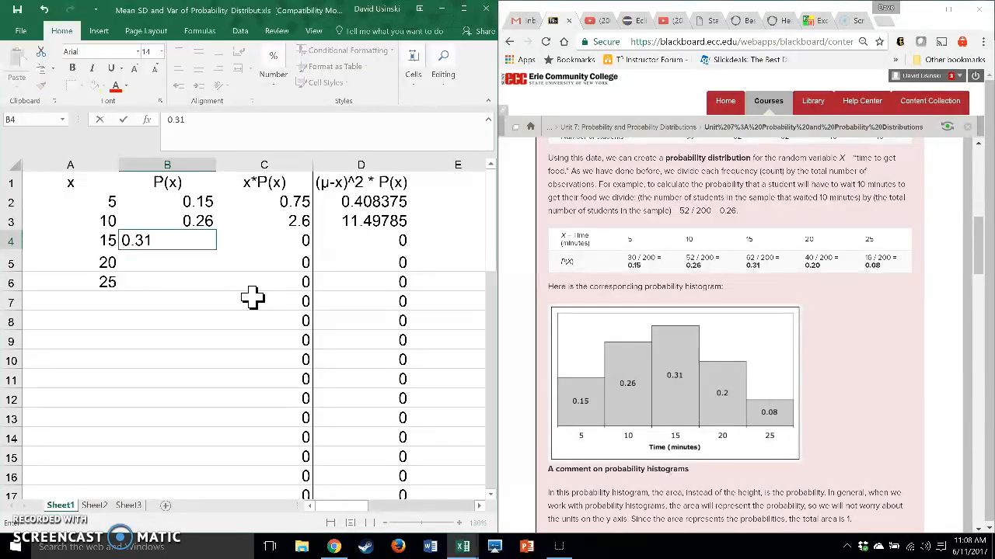
key(Return)
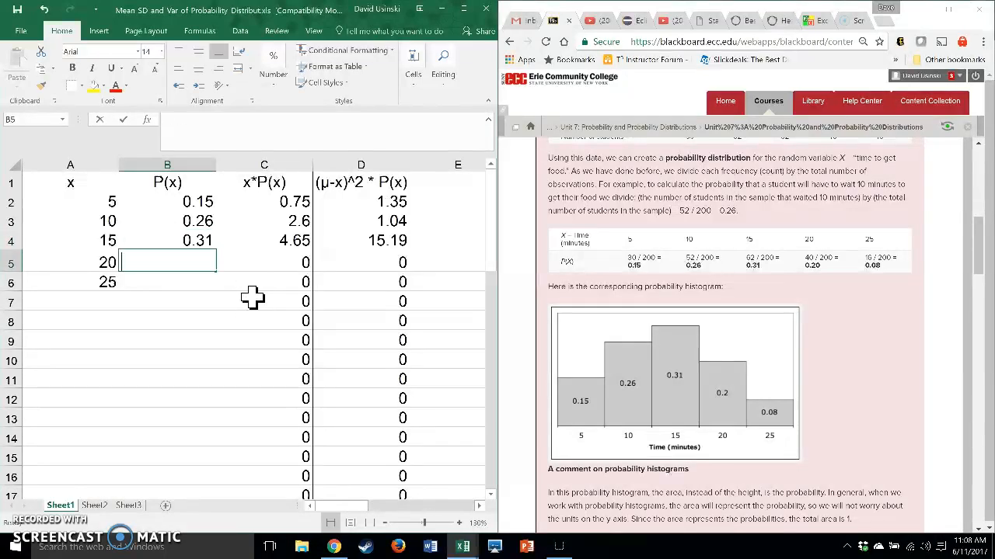
text(0.20)
key(Return)
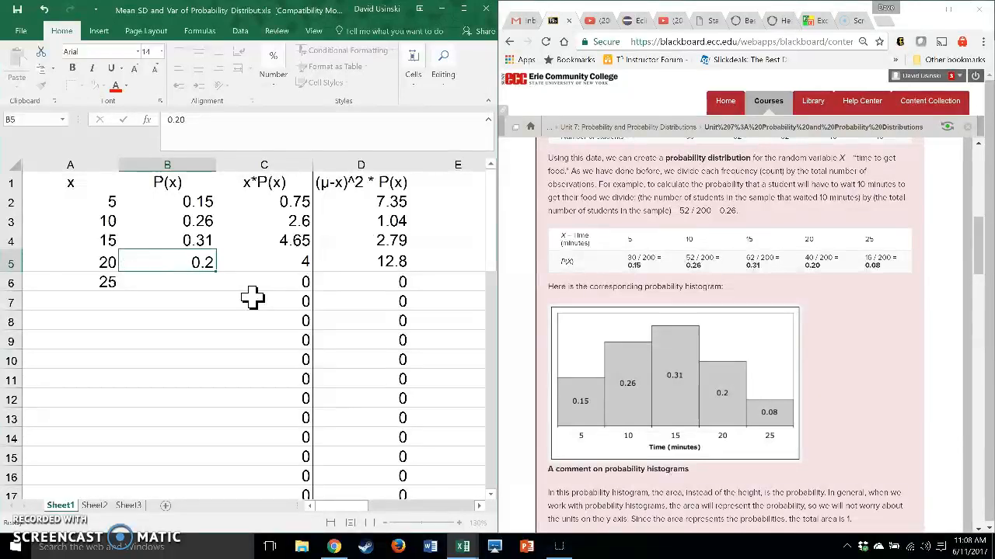
text(0.08)
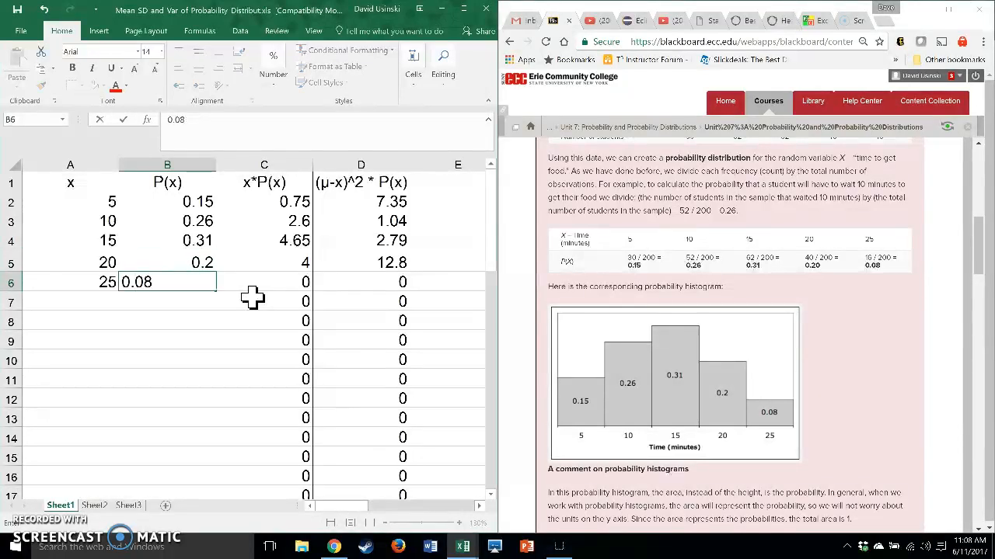
key(Return)
Step: Show the mean, variance and standard deviation results and inspect the mean's formula in cell I4
scroll(253, 297, down, 1)
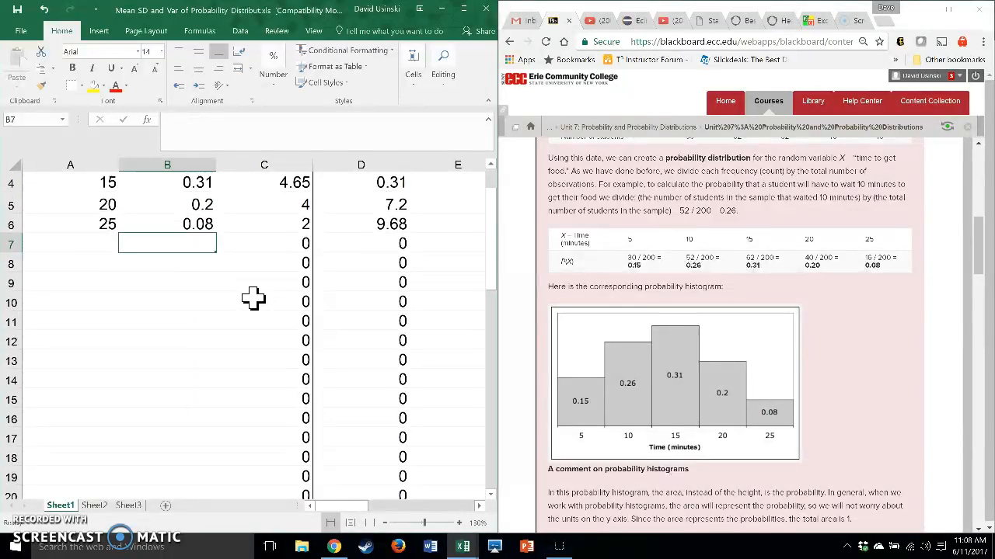
scroll(255, 295, up, 1)
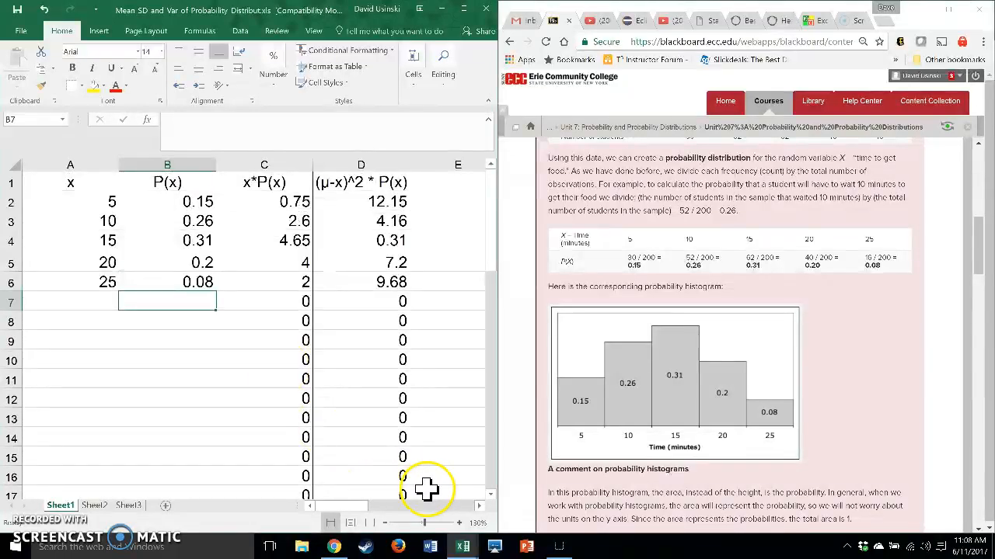
click(479, 505)
click(479, 505)
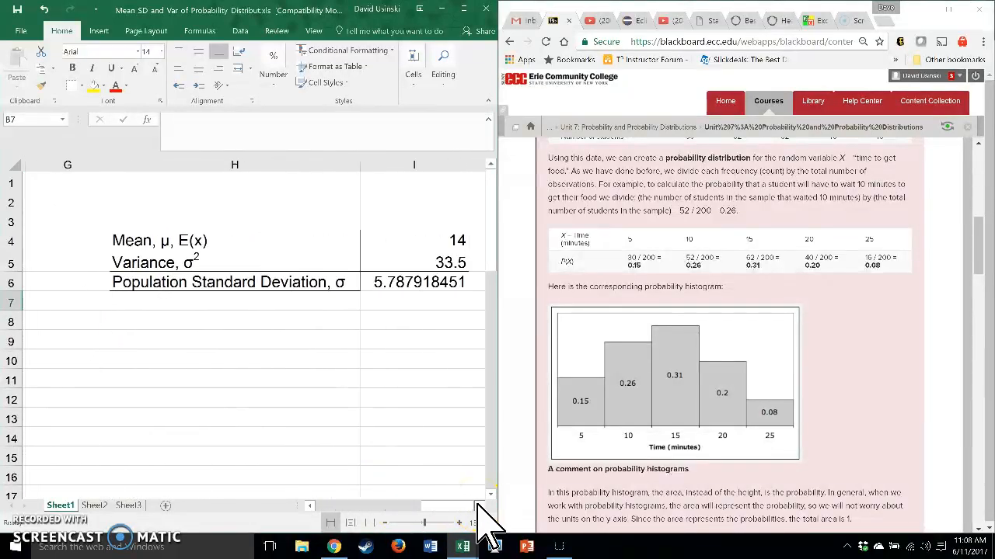
click(404, 240)
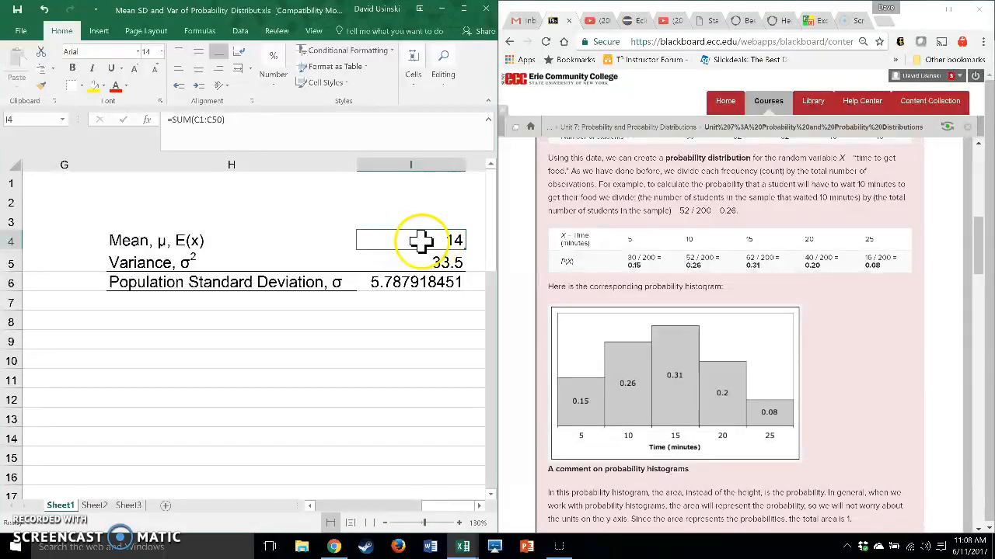
Step: Compare the worksheet's mean with the lesson's calculations from the frequency table and the probability distribution
scroll(839, 322, down, 3)
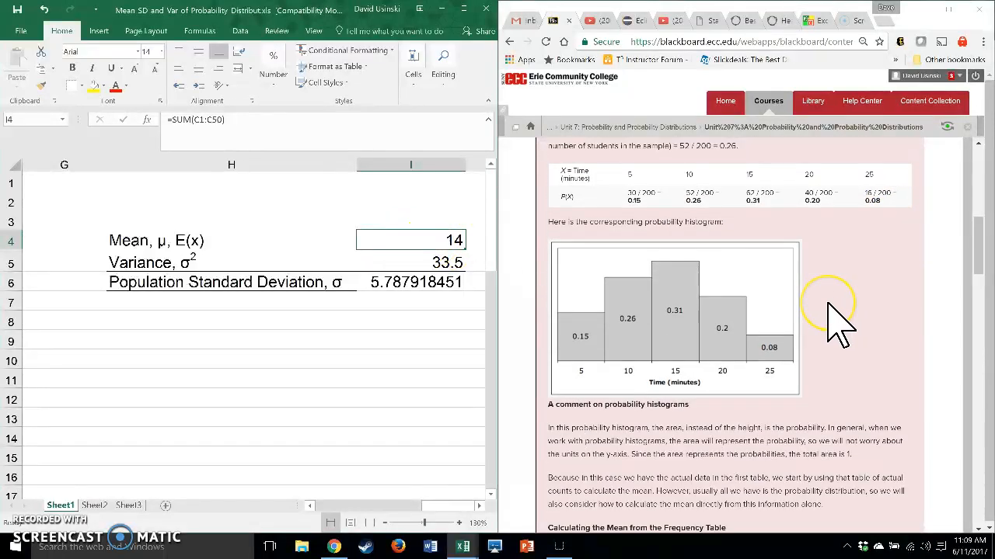
scroll(829, 304, down, 5)
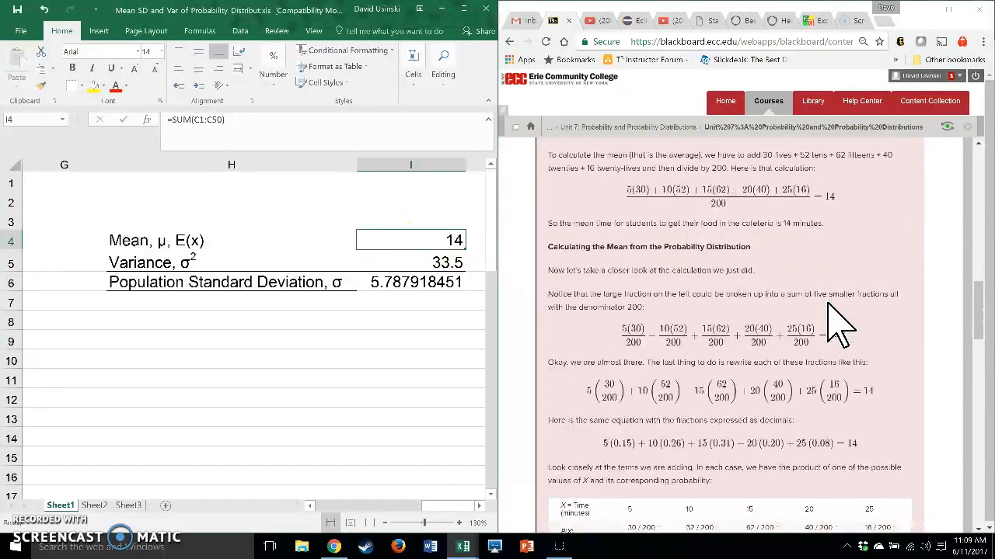
scroll(669, 237, up, 1)
click(668, 237)
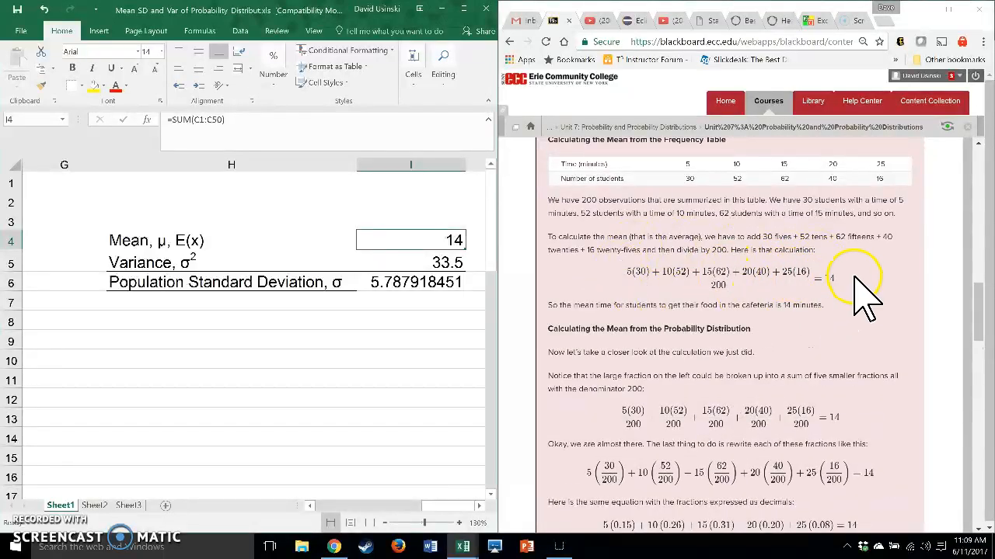
scroll(852, 278, down, 2)
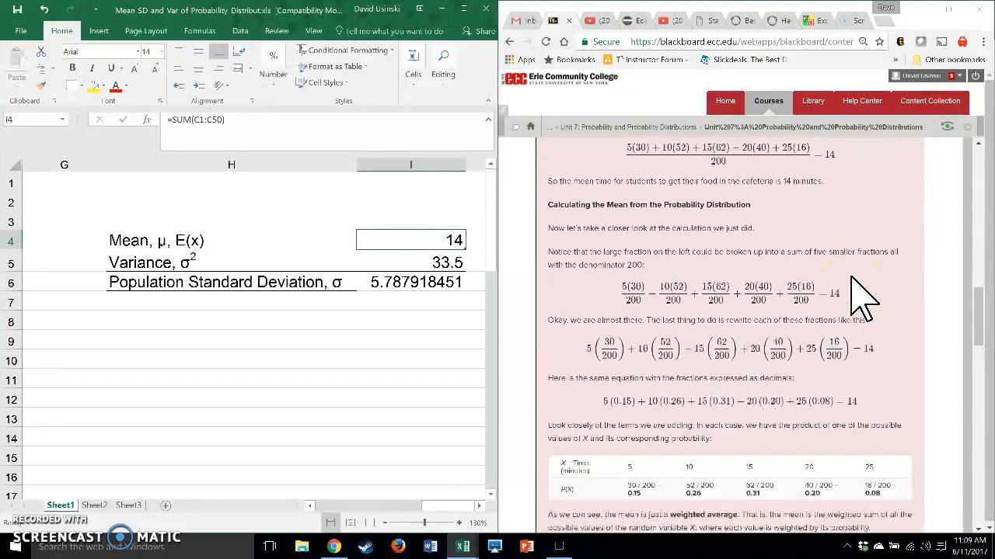
click(723, 314)
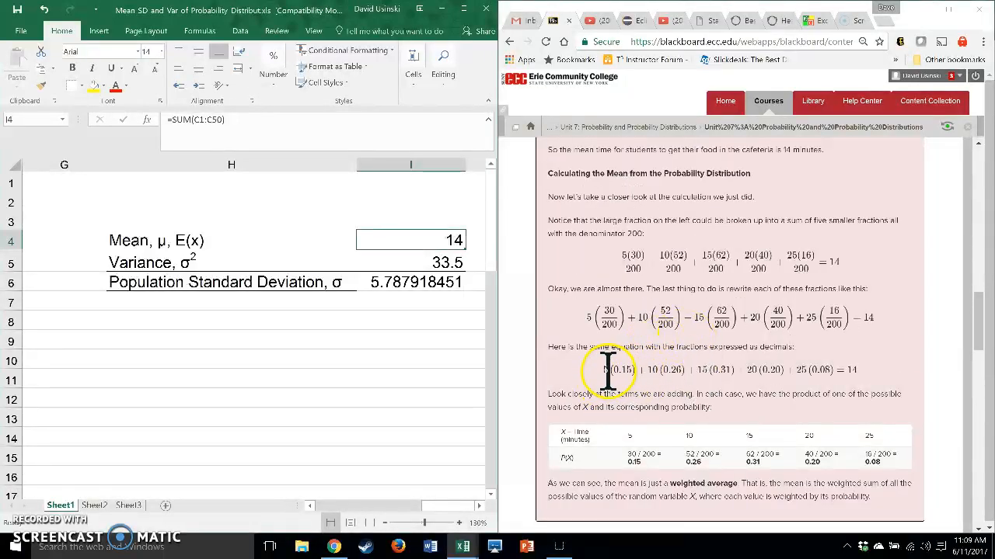
drag(607, 370, 628, 373)
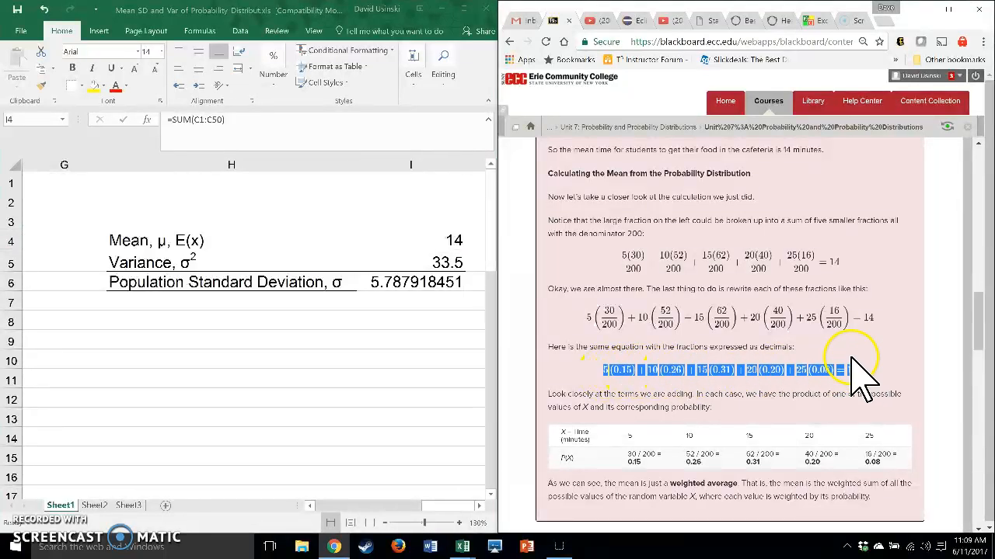
click(761, 369)
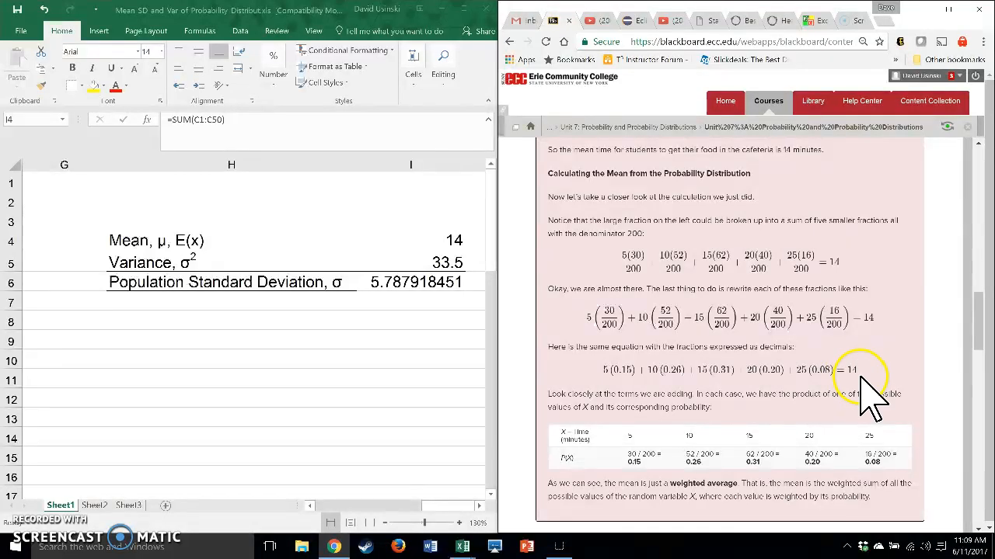
Step: Review the lesson's formula for the mean of a discrete random variable and find the parking-permit Learn by Doing exercise
scroll(863, 396, down, 4)
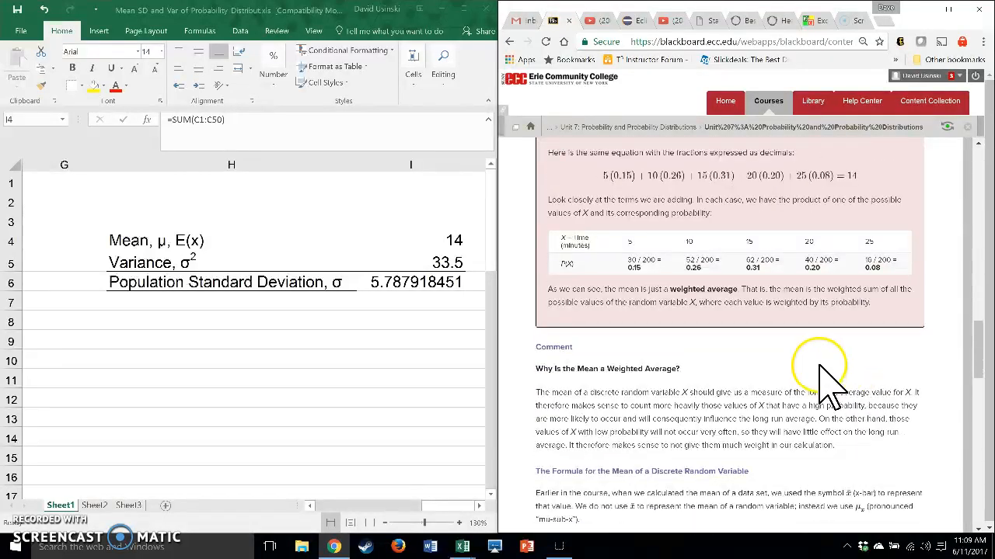
scroll(819, 363, down, 3)
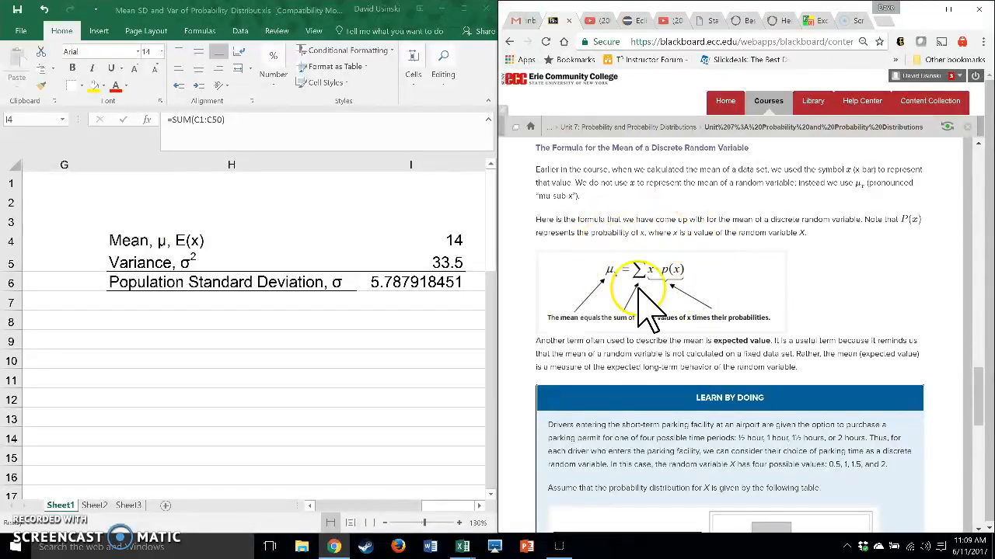
scroll(862, 278, down, 3)
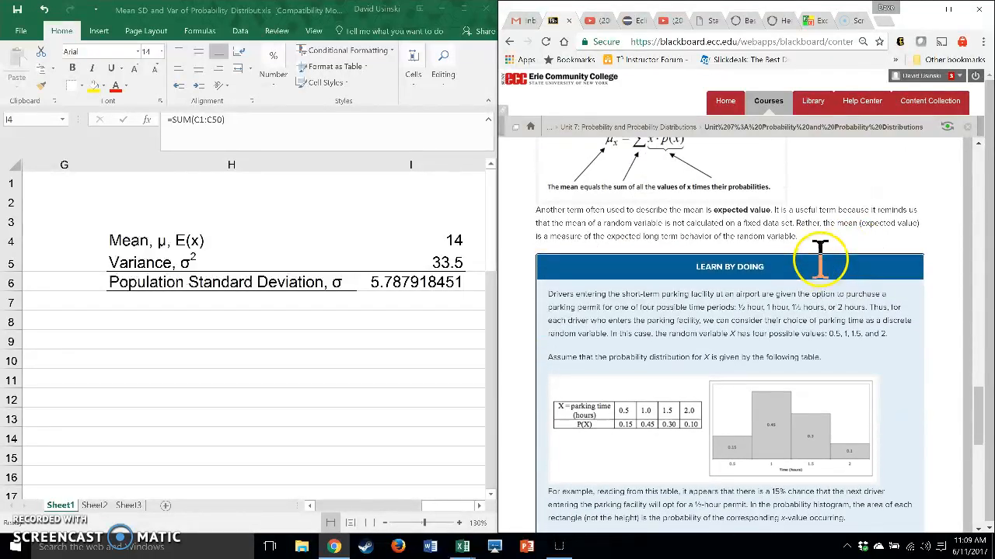
scroll(824, 265, down, 1)
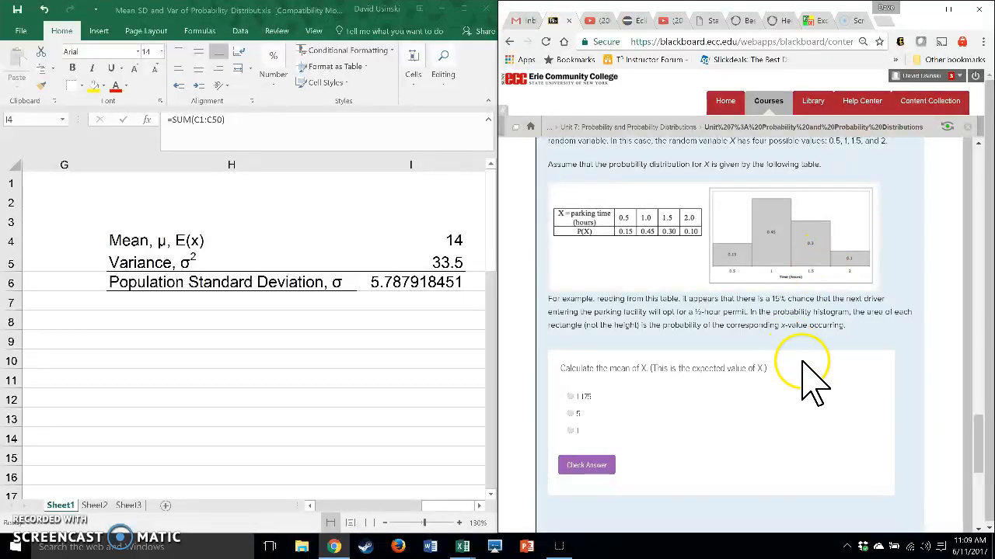
scroll(765, 299, up, 1)
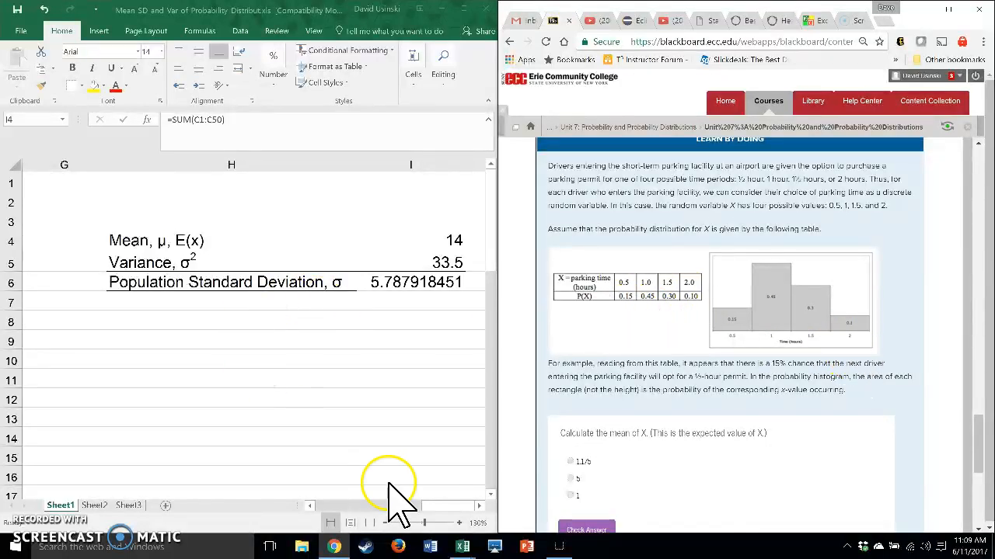
Step: Clear the previous x values and probabilities from cells A2 to B6
click(350, 505)
click(332, 506)
click(103, 198)
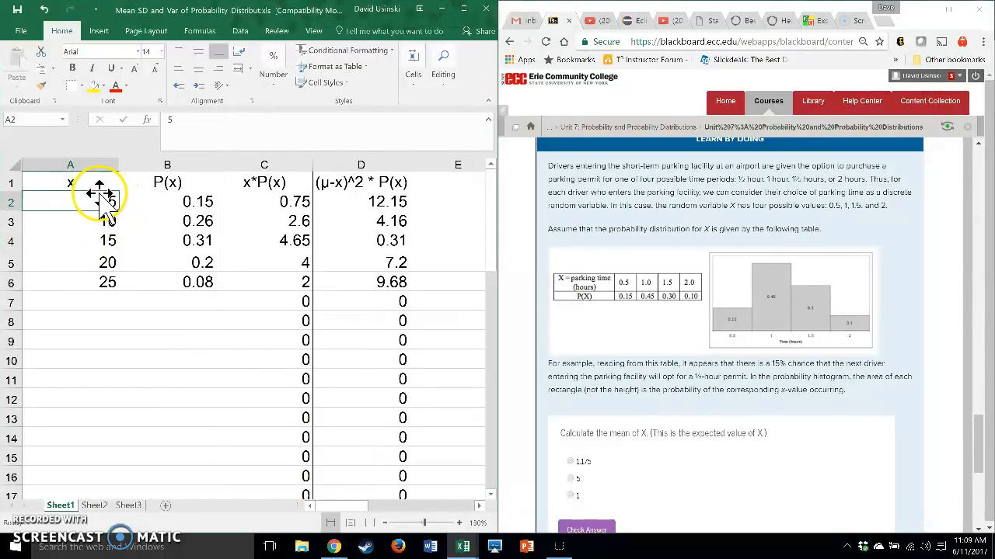
drag(93, 204, 98, 276)
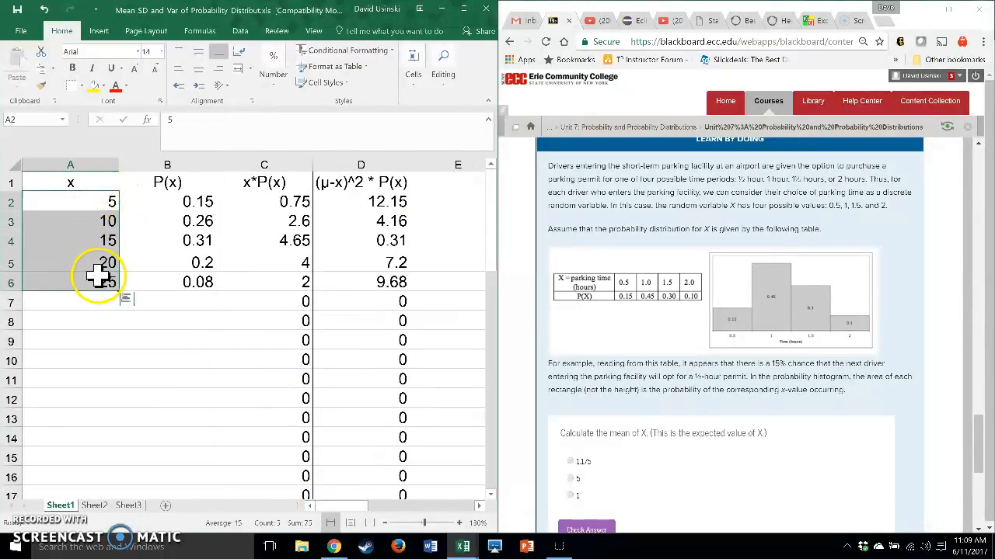
key(Delete)
drag(195, 201, 186, 287)
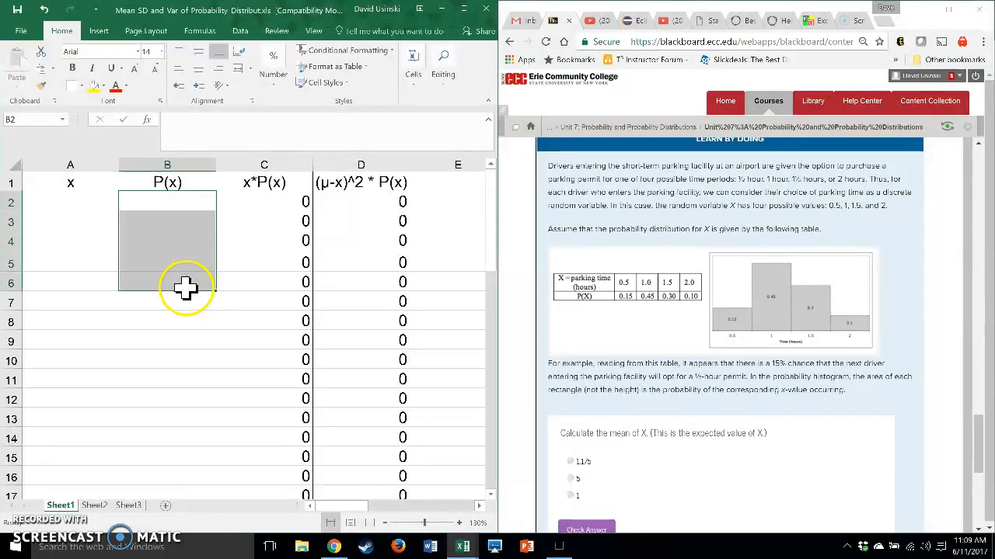
Step: Enter the parking times 0.5, 1, 1.5 and 2 in the x column, cells A2 to A5
click(61, 201)
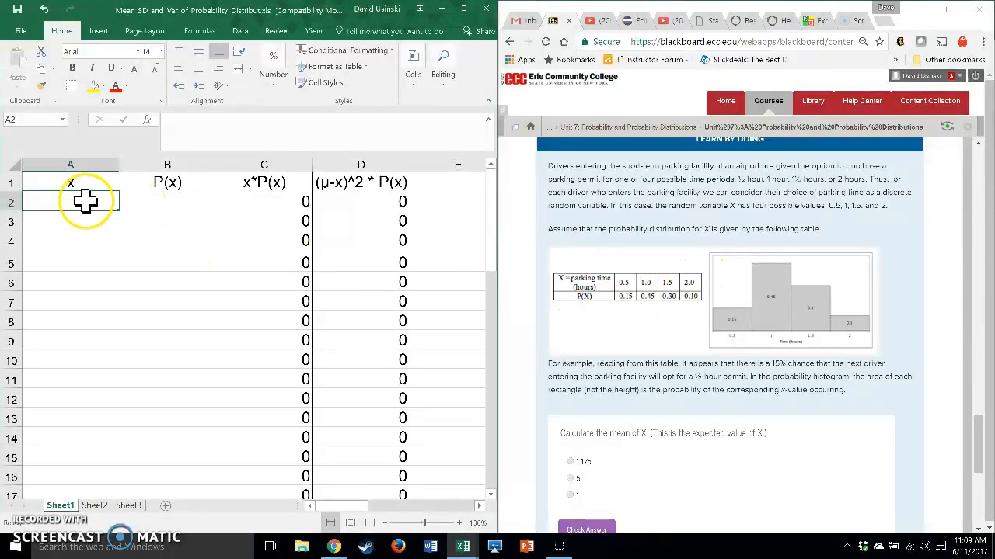
text(0.)
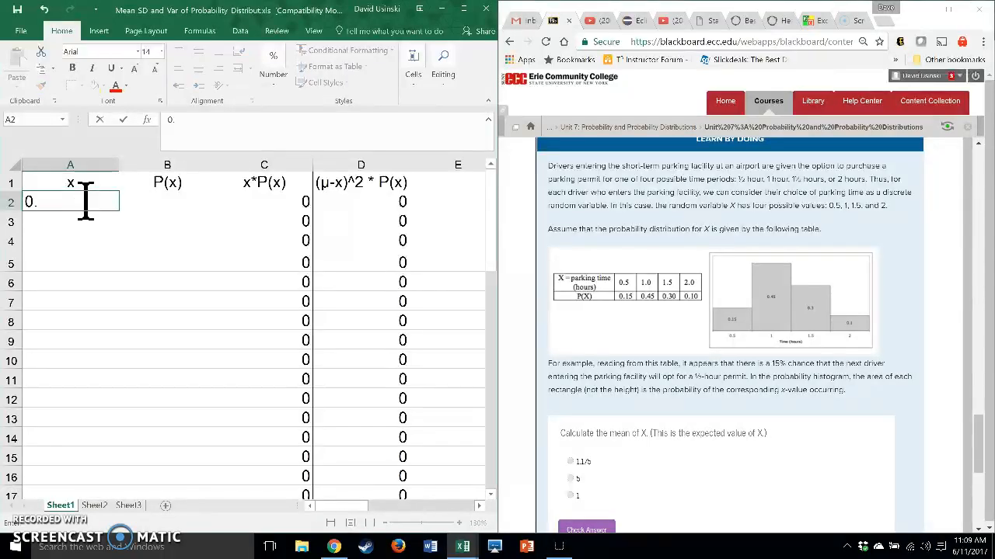
text(5)
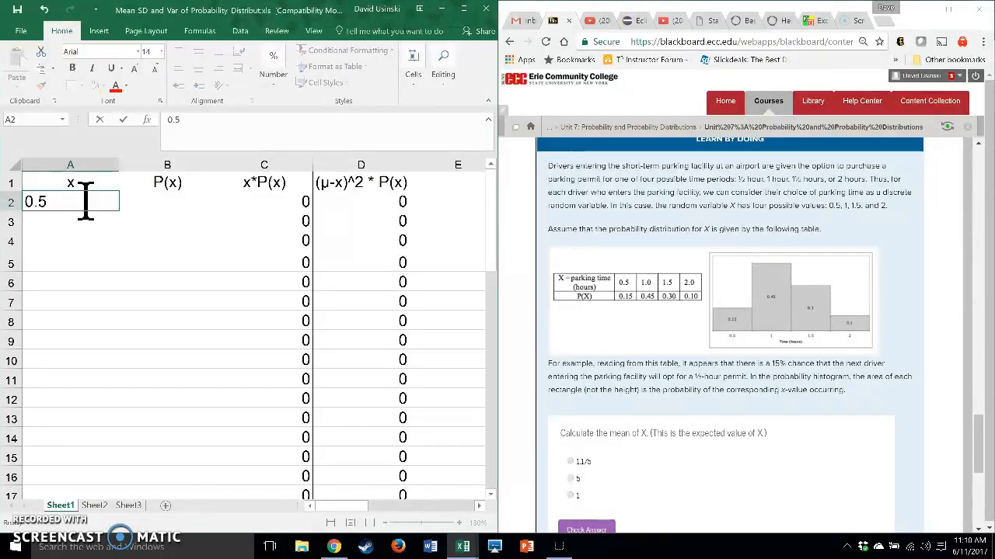
key(Return)
text(0)
key(BackSpace)
key(Return)
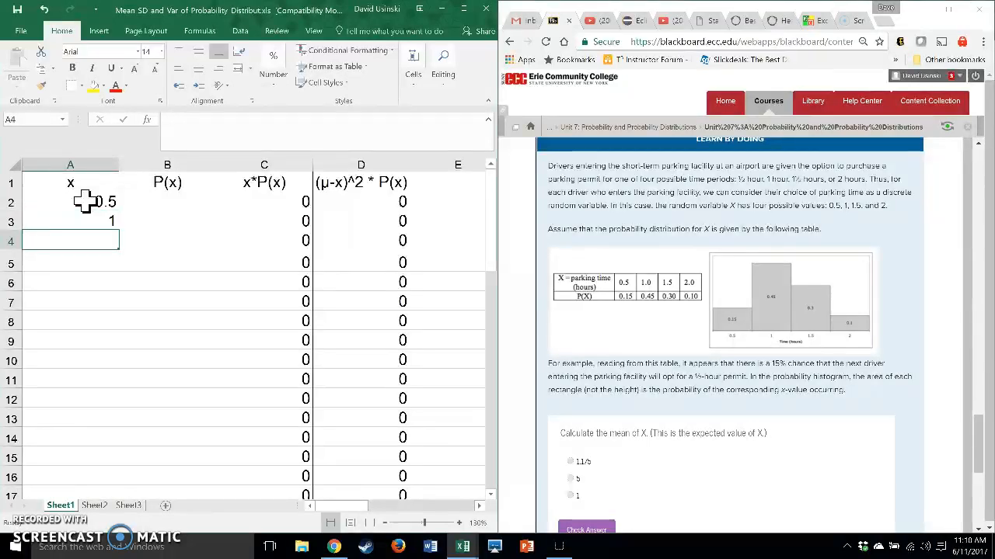
text(1.5)
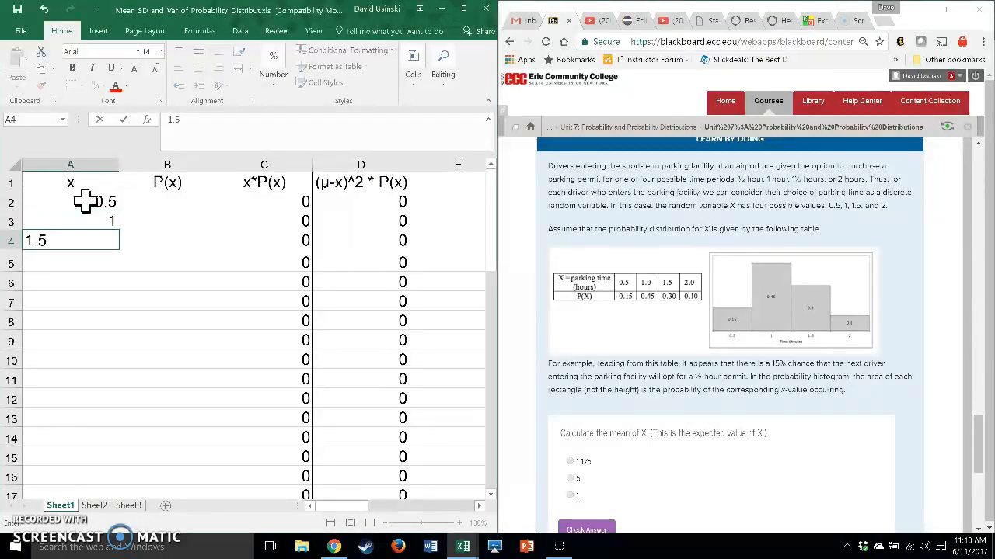
key(Return)
text(2)
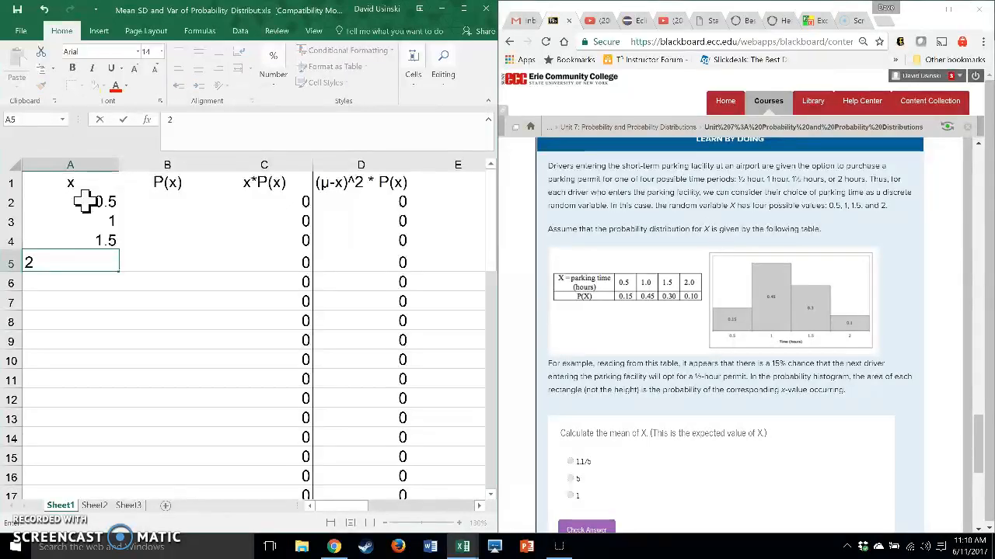
key(Return)
Step: Enter the probabilities 0.15, 0.45, 0.3 and 0.1 in the P(x) column, cells B2 to B5
click(167, 204)
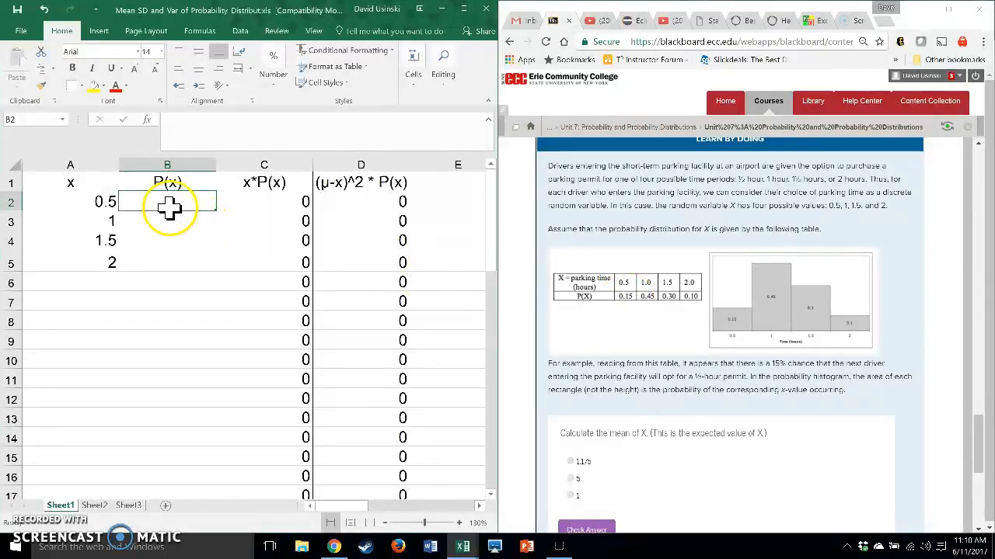
text(0.15)
key(Return)
text(0.45)
key(Return)
text(0)
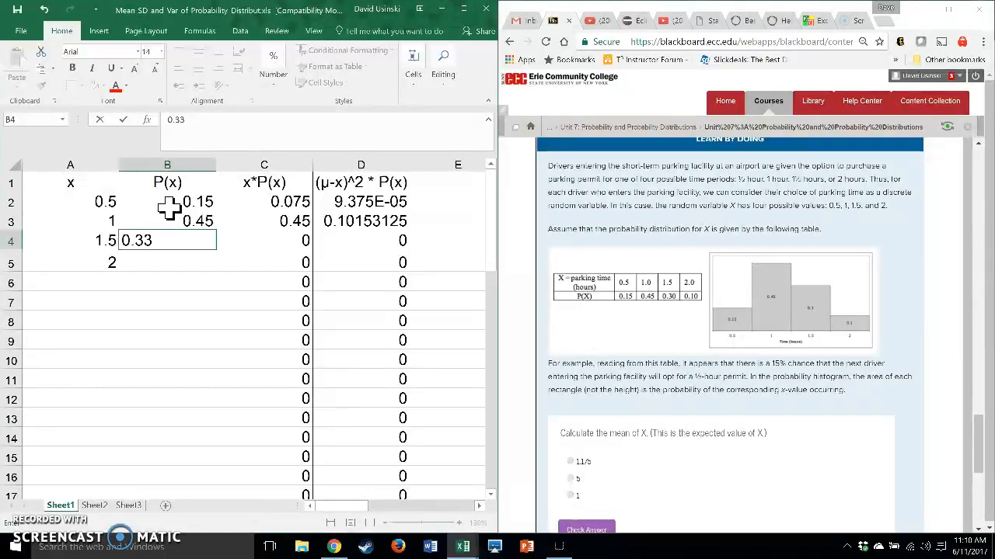
text(.3)
key(Return)
text(0)
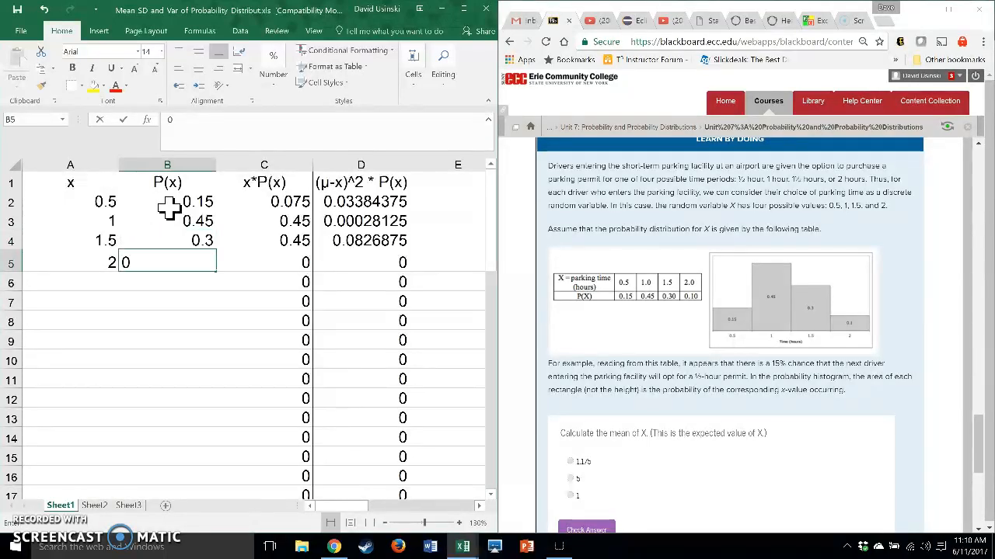
text(.1)
key(Return)
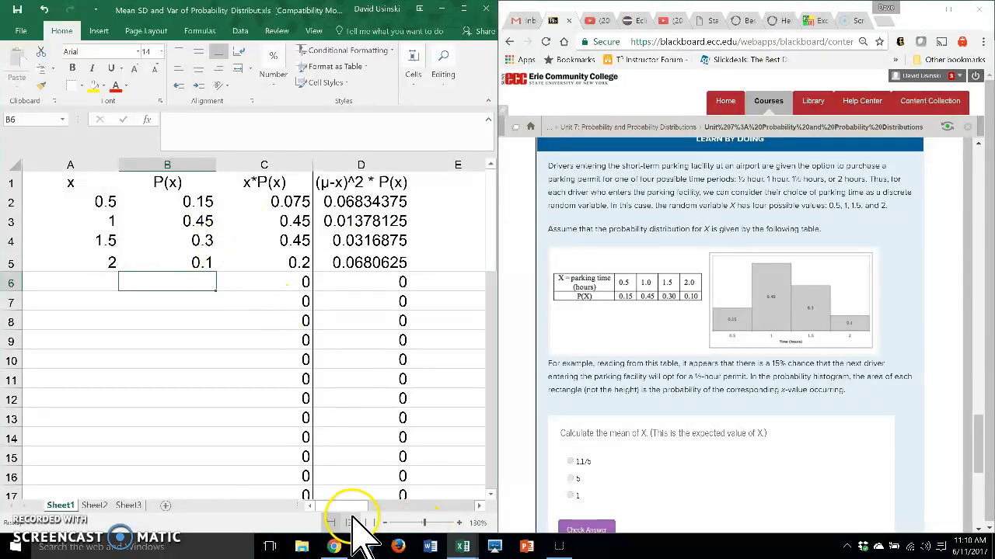
Step: Look up the calculated mean in the worksheet, answer the lesson's mean of X question with 1.175 and check the answer
drag(351, 509, 457, 519)
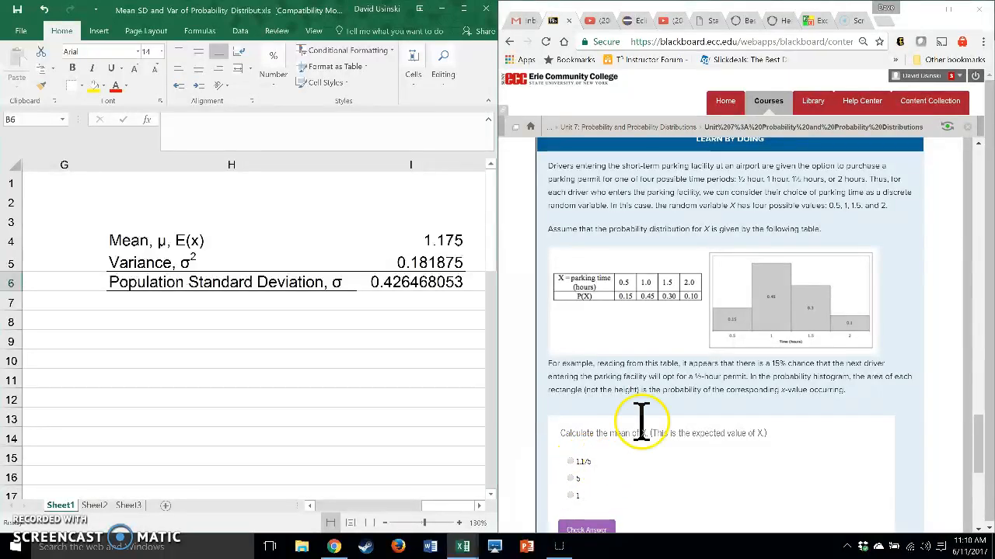
scroll(703, 280, down, 1)
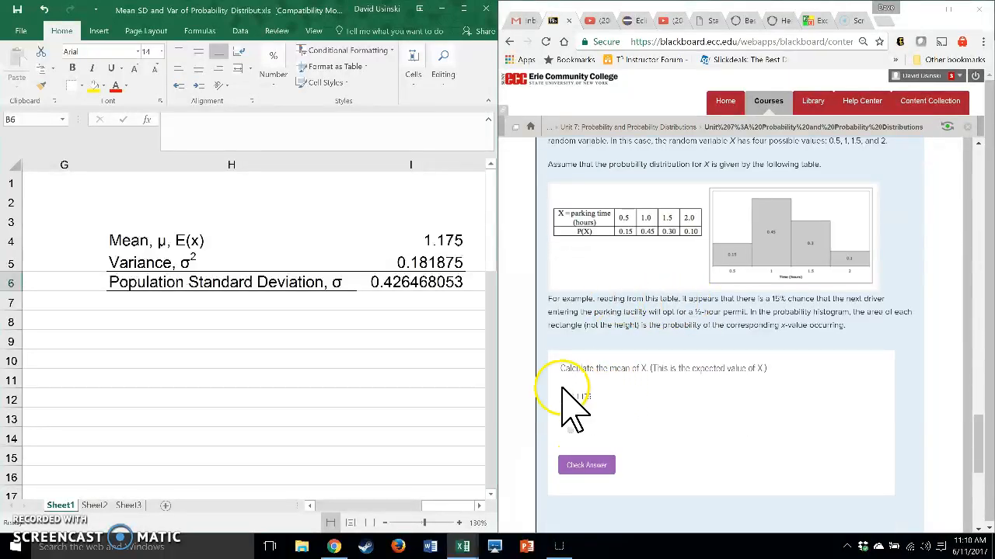
click(571, 396)
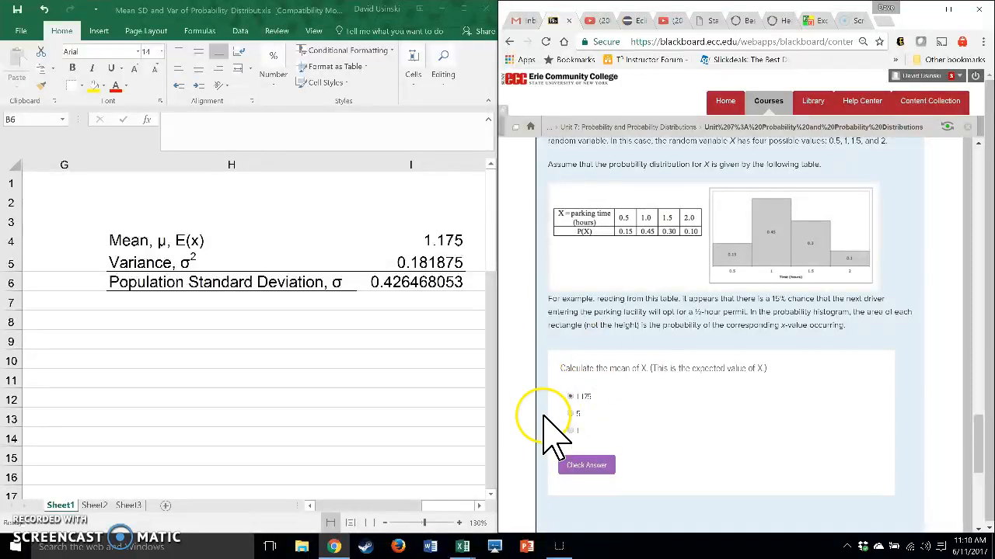
click(587, 466)
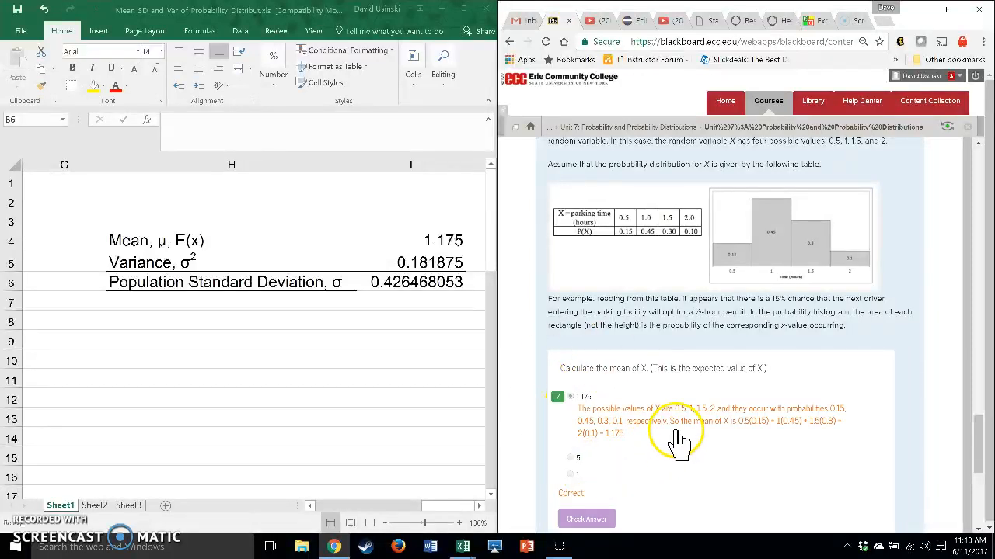
Step: Read the exercise's P(X < 1.5) question and compare the parking-time distribution table with the worksheet's x and P(x) columns
scroll(702, 445, down, 1)
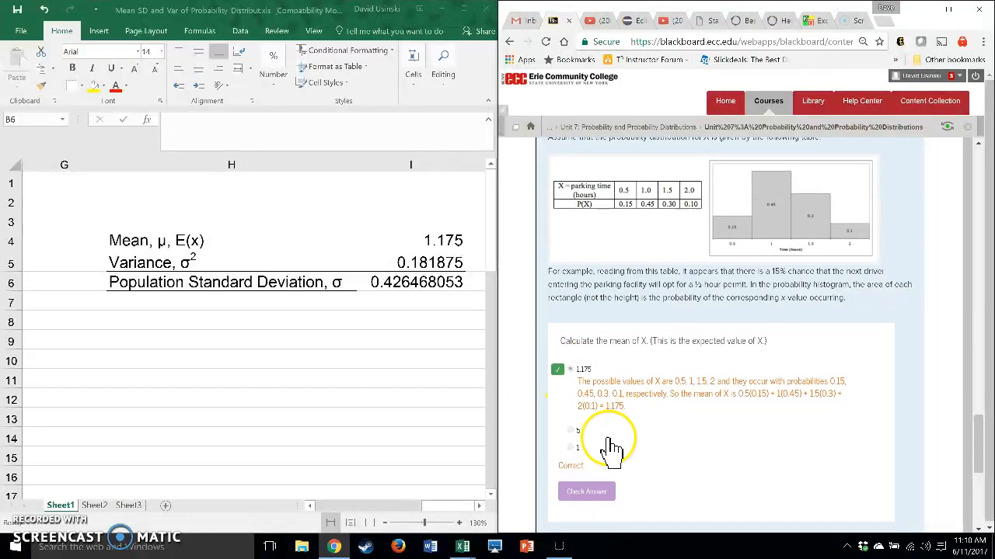
scroll(821, 395, down, 5)
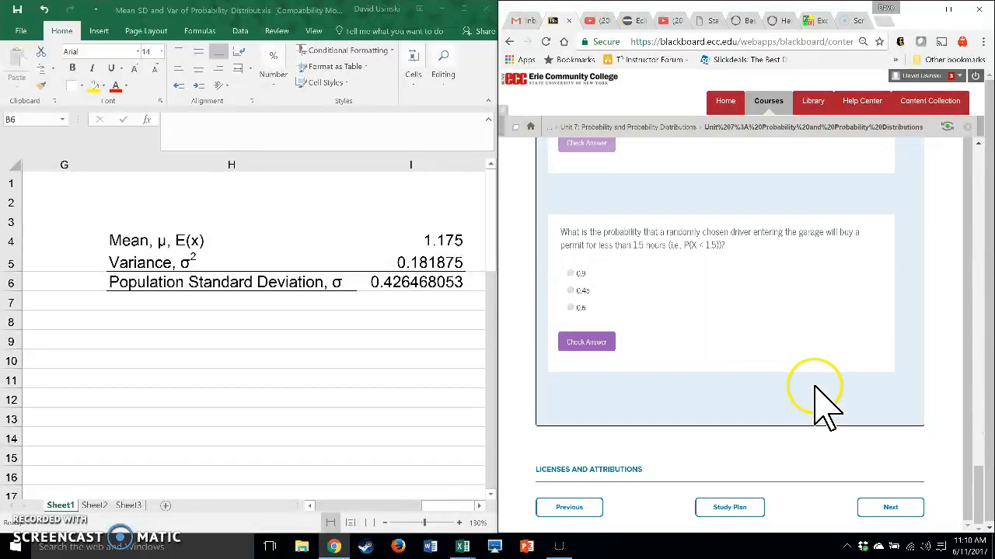
scroll(738, 360, up, 2)
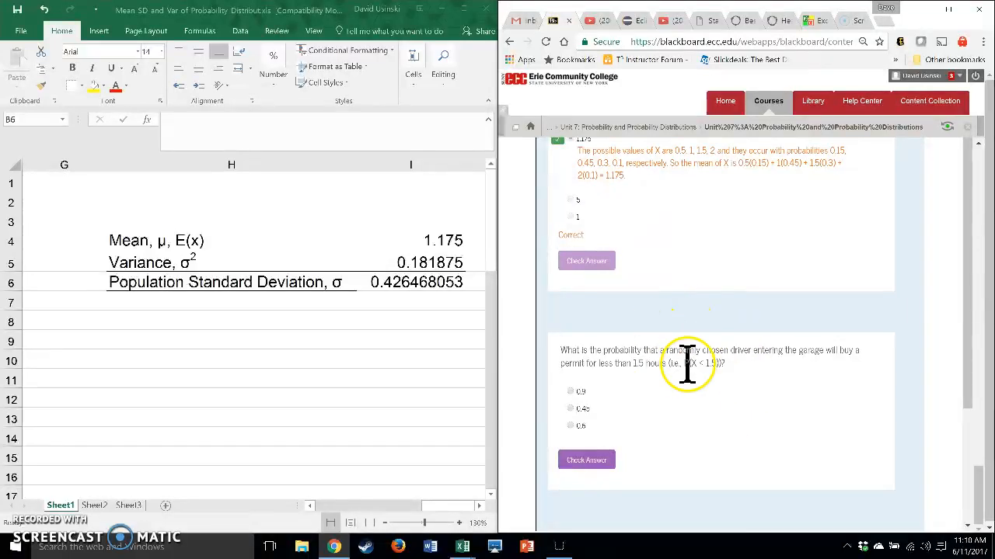
scroll(707, 396, up, 3)
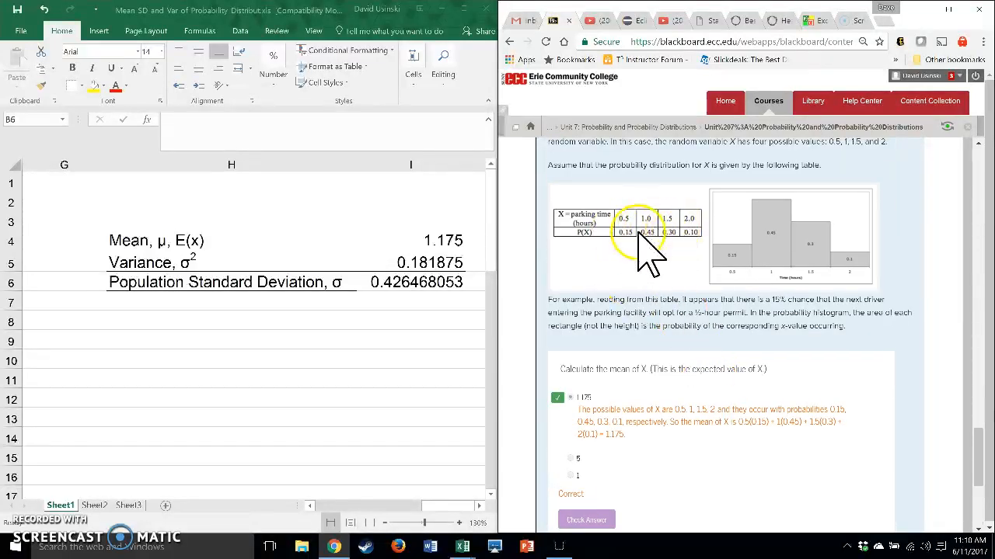
scroll(677, 378, down, 3)
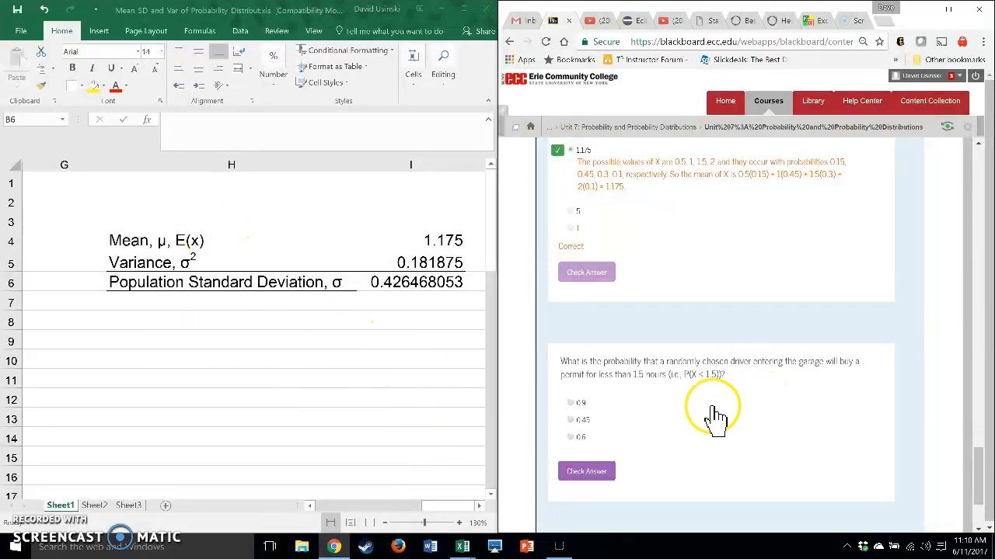
scroll(715, 418, up, 5)
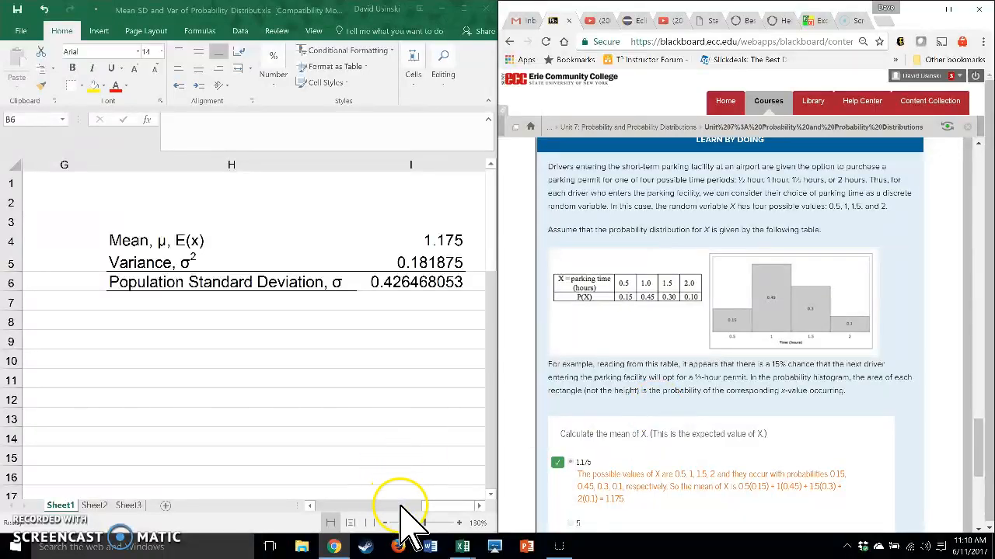
click(457, 509)
drag(438, 506, 326, 510)
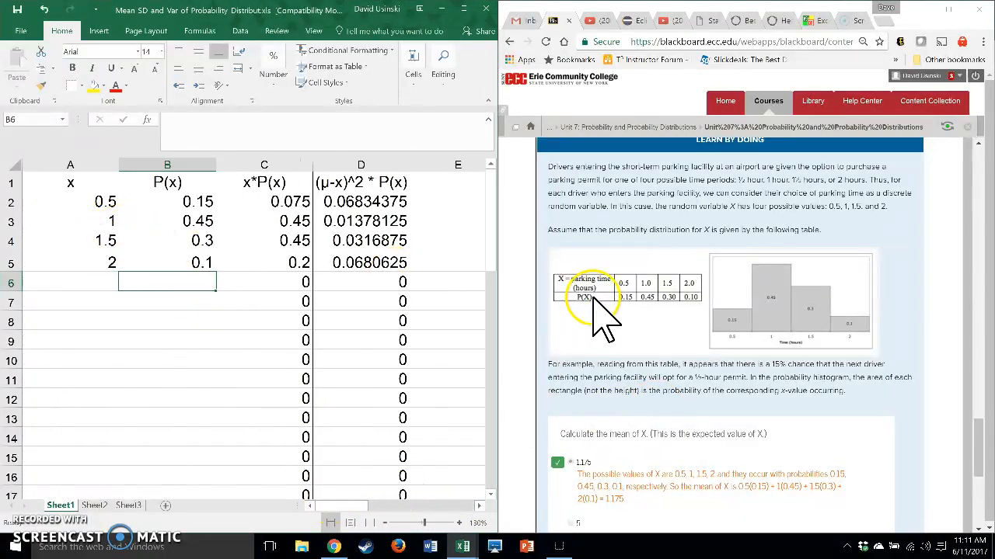